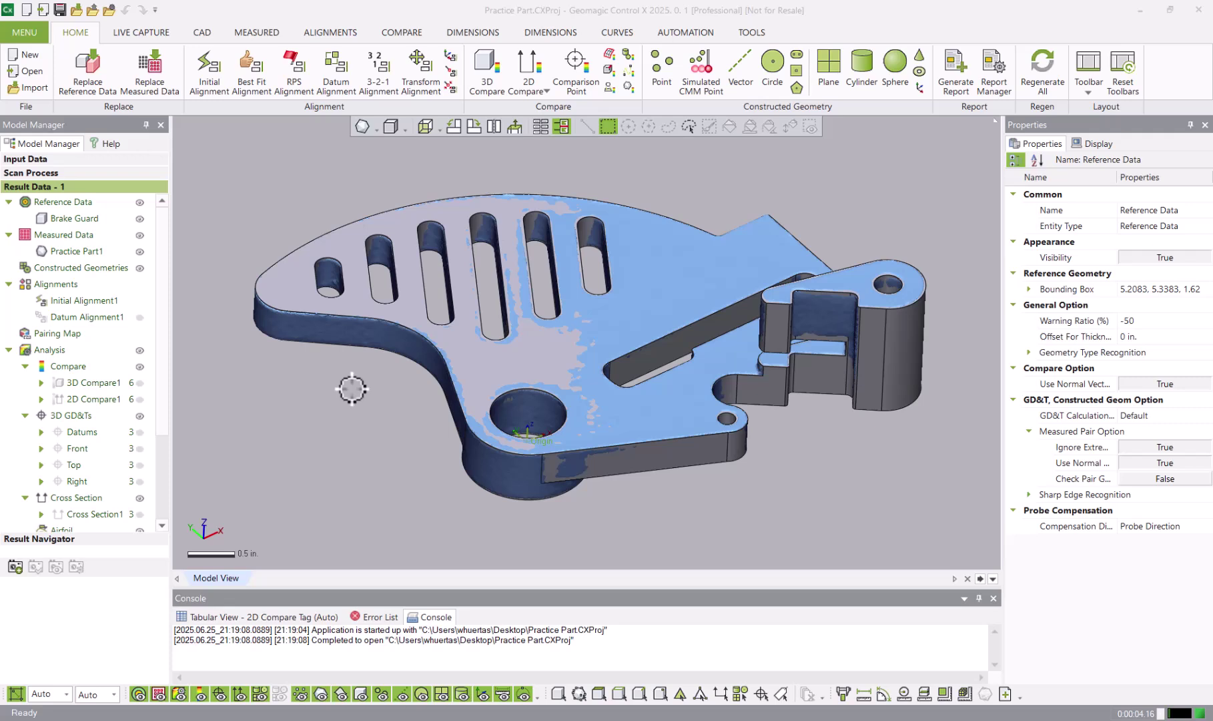
# Preview the Datum Alignment1 and 3D Compare1 results, then show the Datums GD&T view.
pyautogui.click(138, 318)
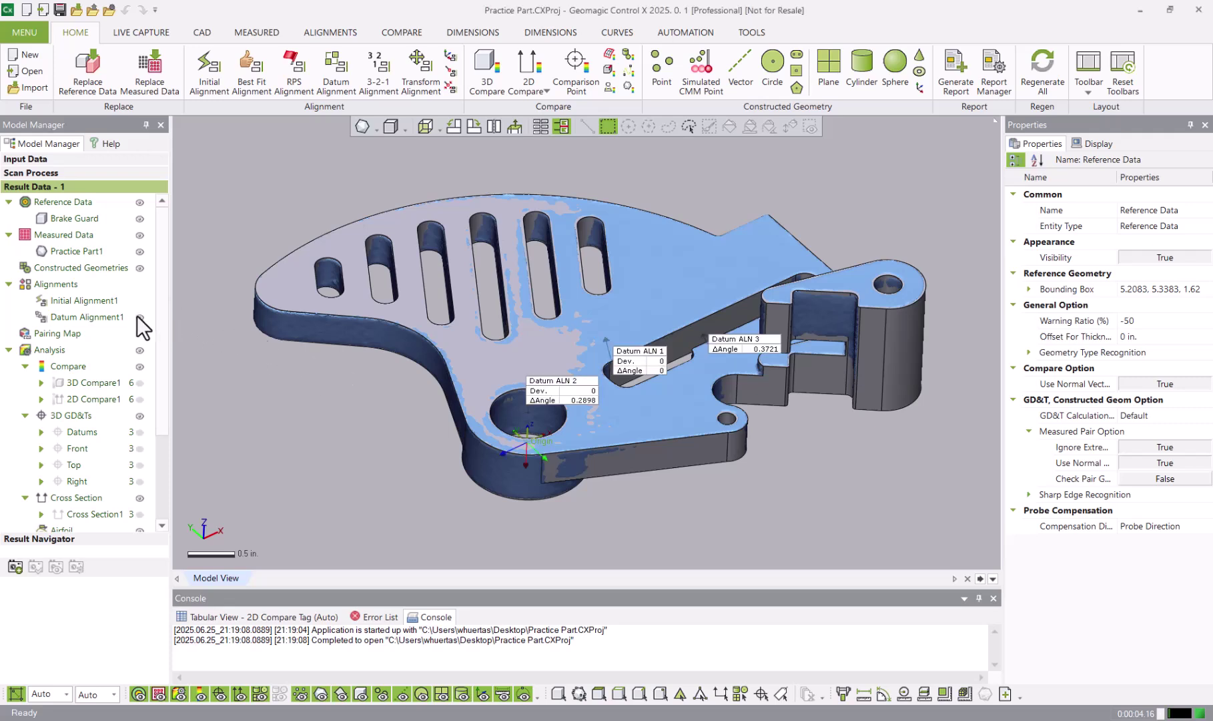
pyautogui.click(138, 318)
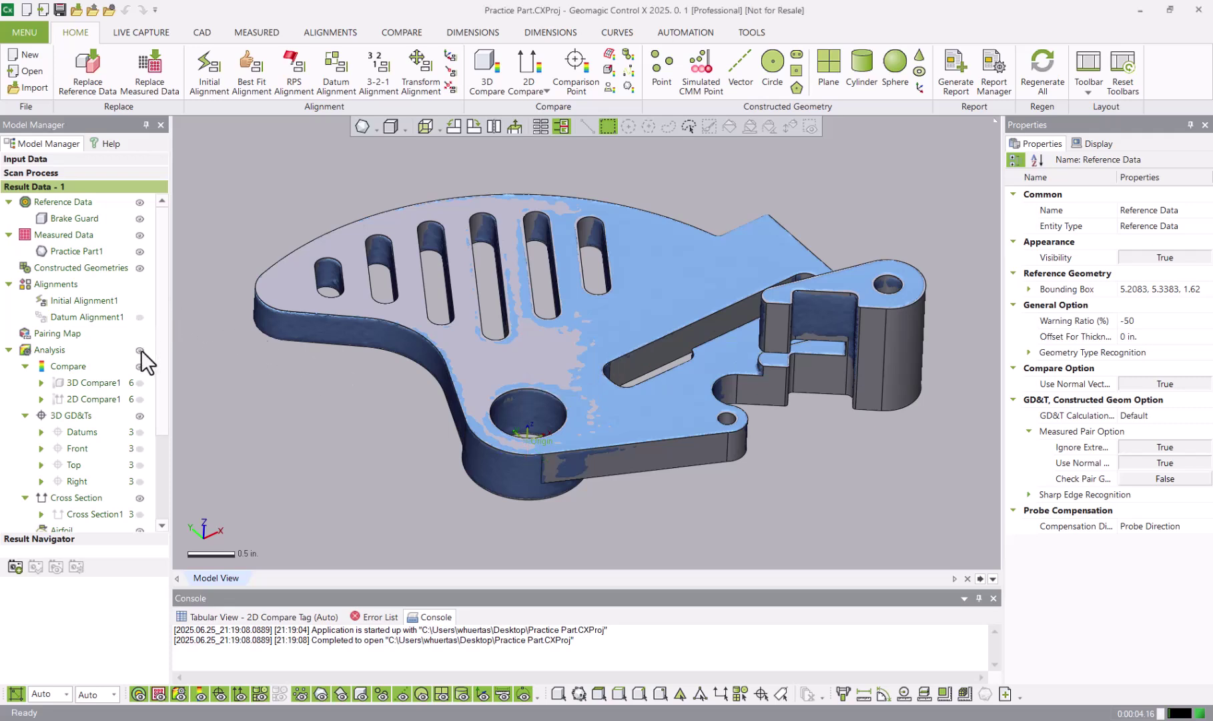
pyautogui.click(139, 382)
pyautogui.click(139, 402)
pyautogui.click(98, 429)
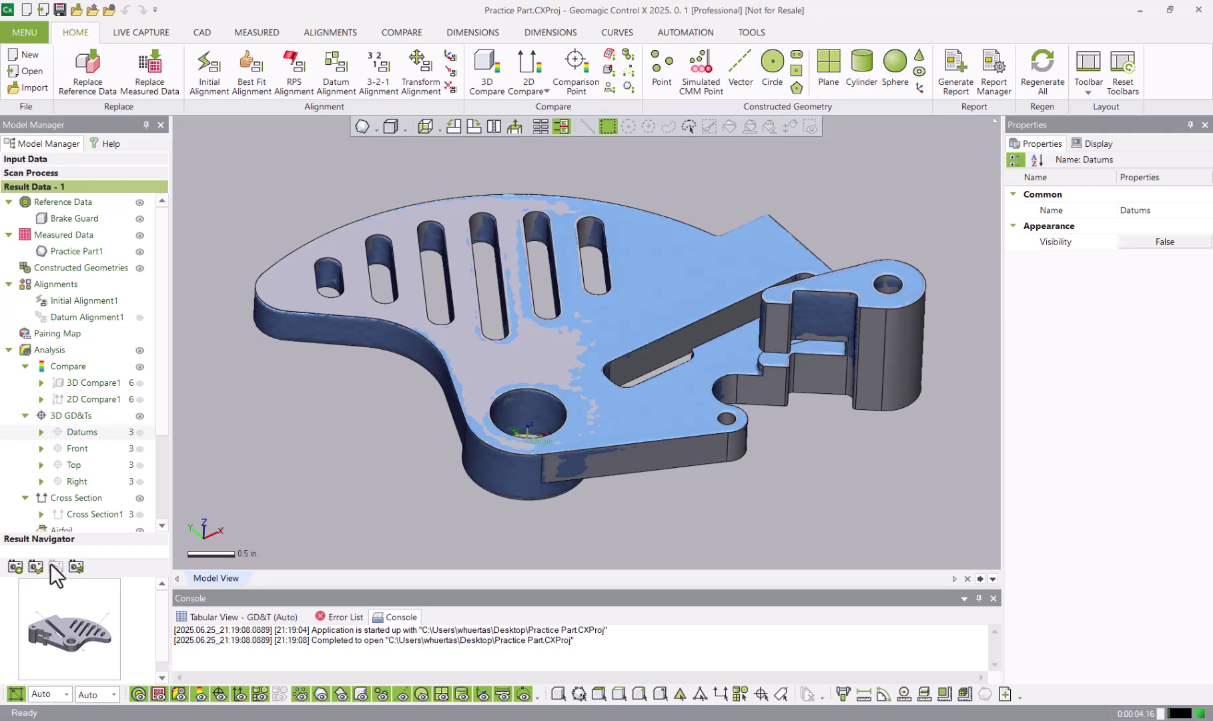
# Show the Front, Top and Right views with their dimensions.
pyautogui.click(140, 447)
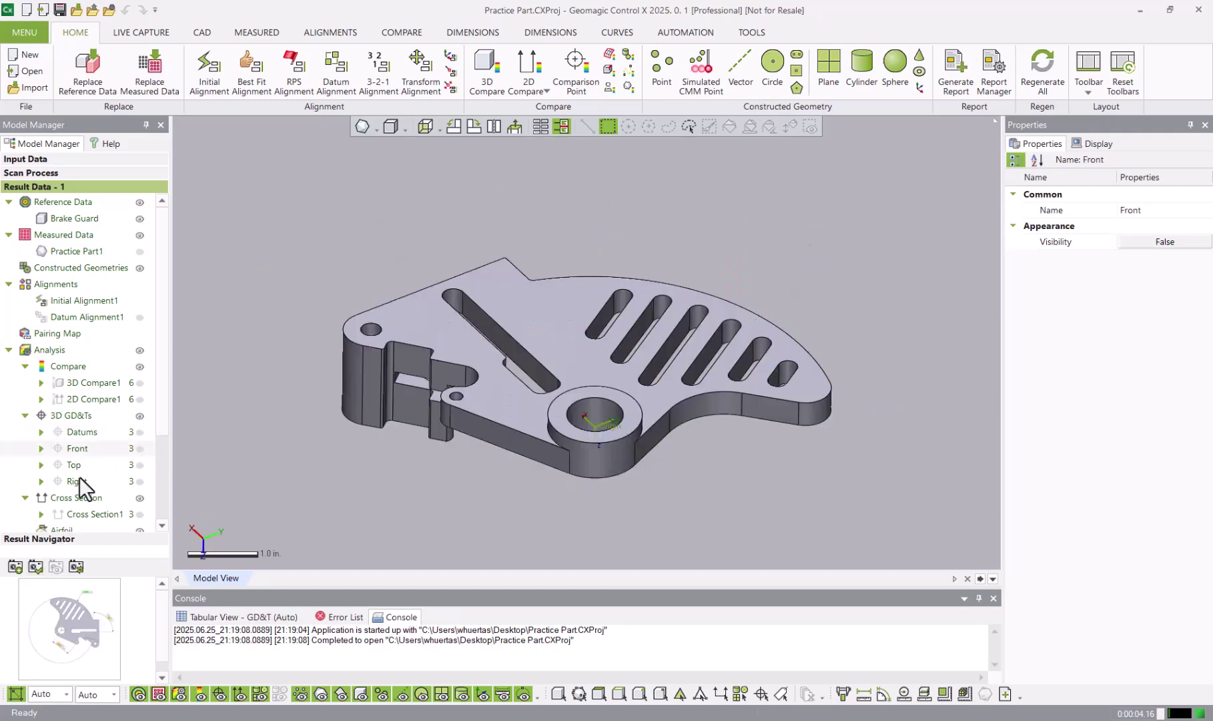
pyautogui.click(38, 565)
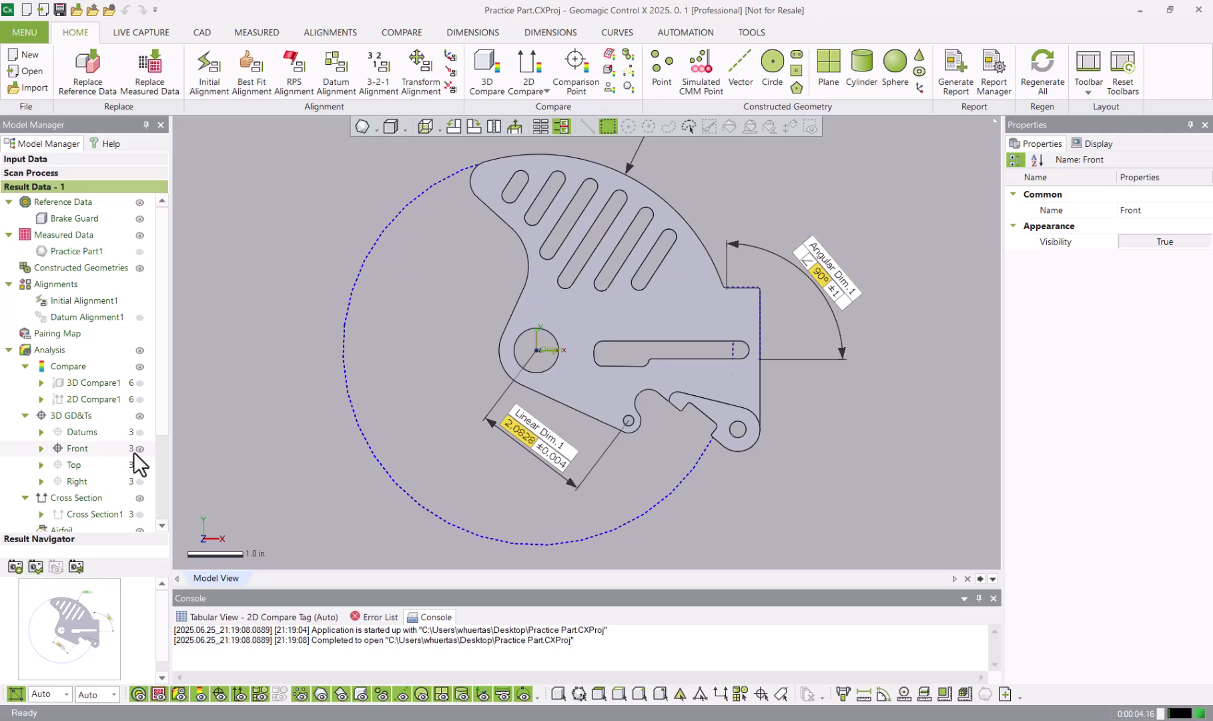
pyautogui.click(77, 465)
pyautogui.click(39, 566)
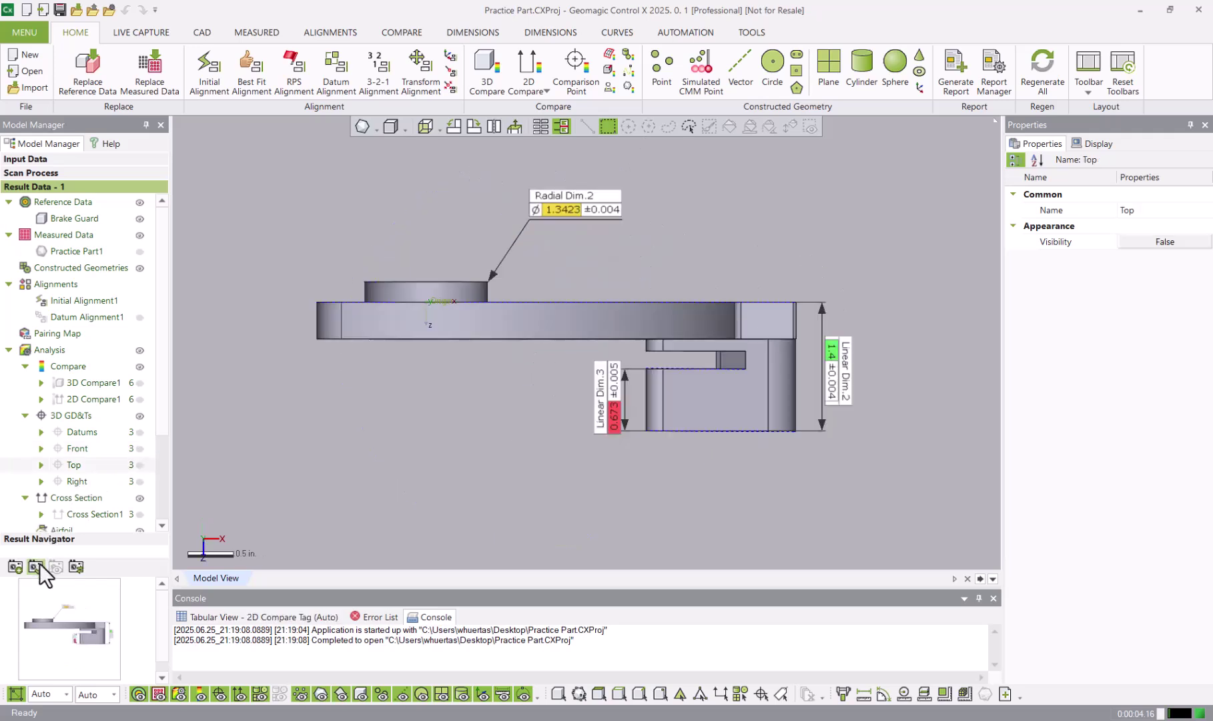
pyautogui.click(128, 480)
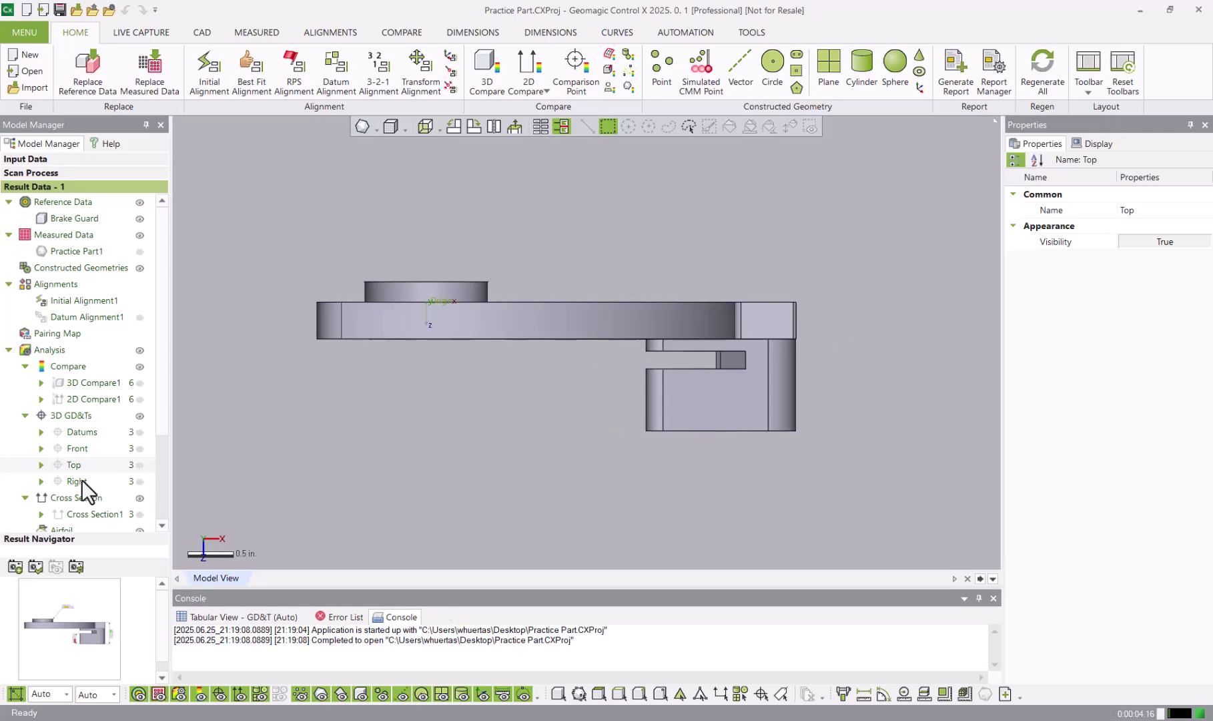
pyautogui.click(40, 565)
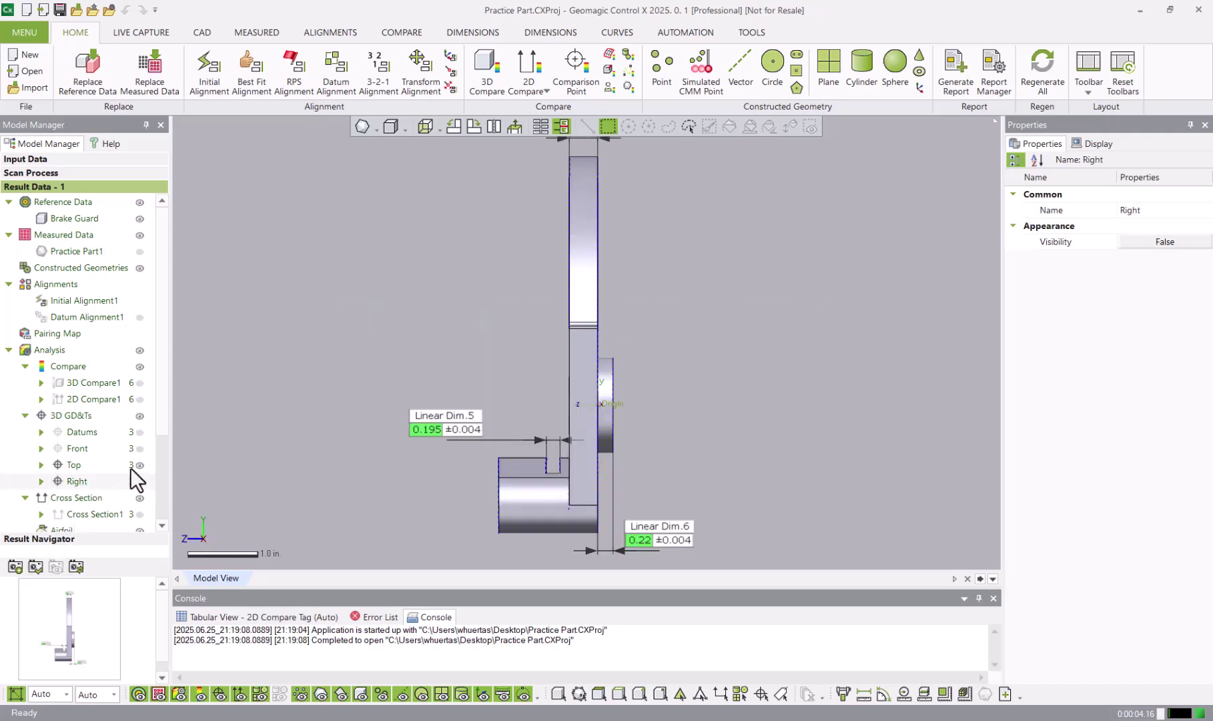
# Show Cross Section1's profile with its dimensions and open the Report Manager report.
pyautogui.click(140, 479)
pyautogui.click(94, 513)
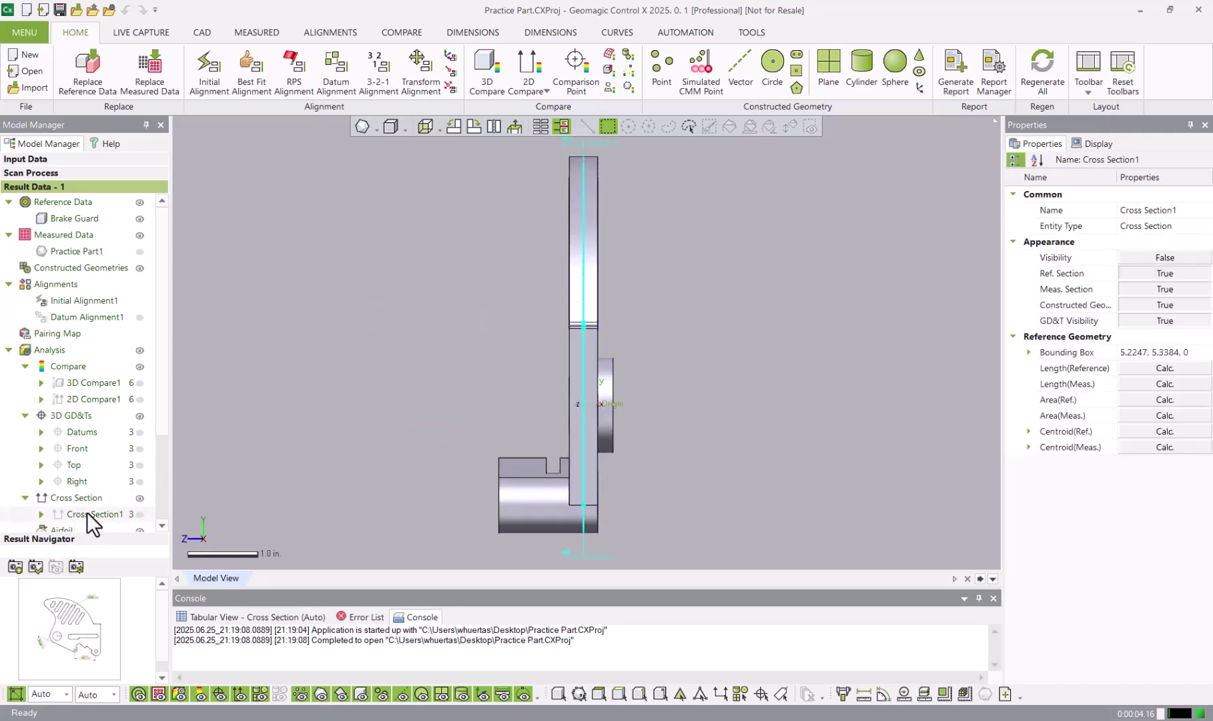
pyautogui.click(35, 568)
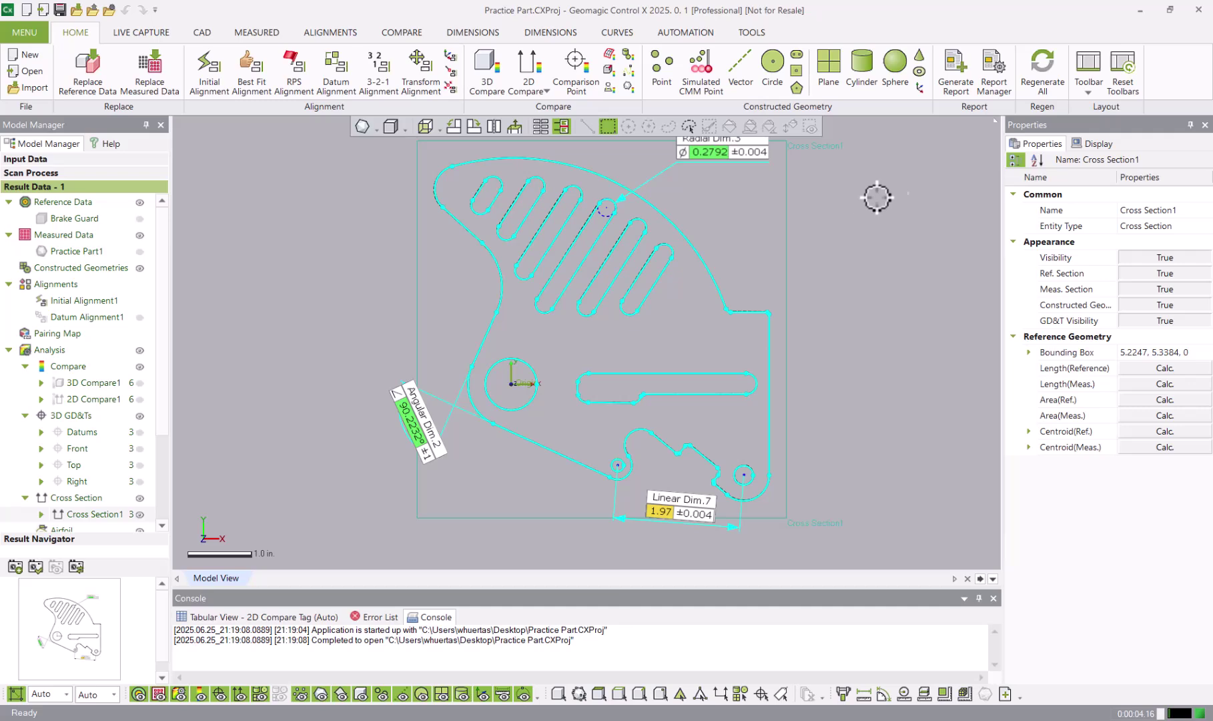
pyautogui.click(993, 76)
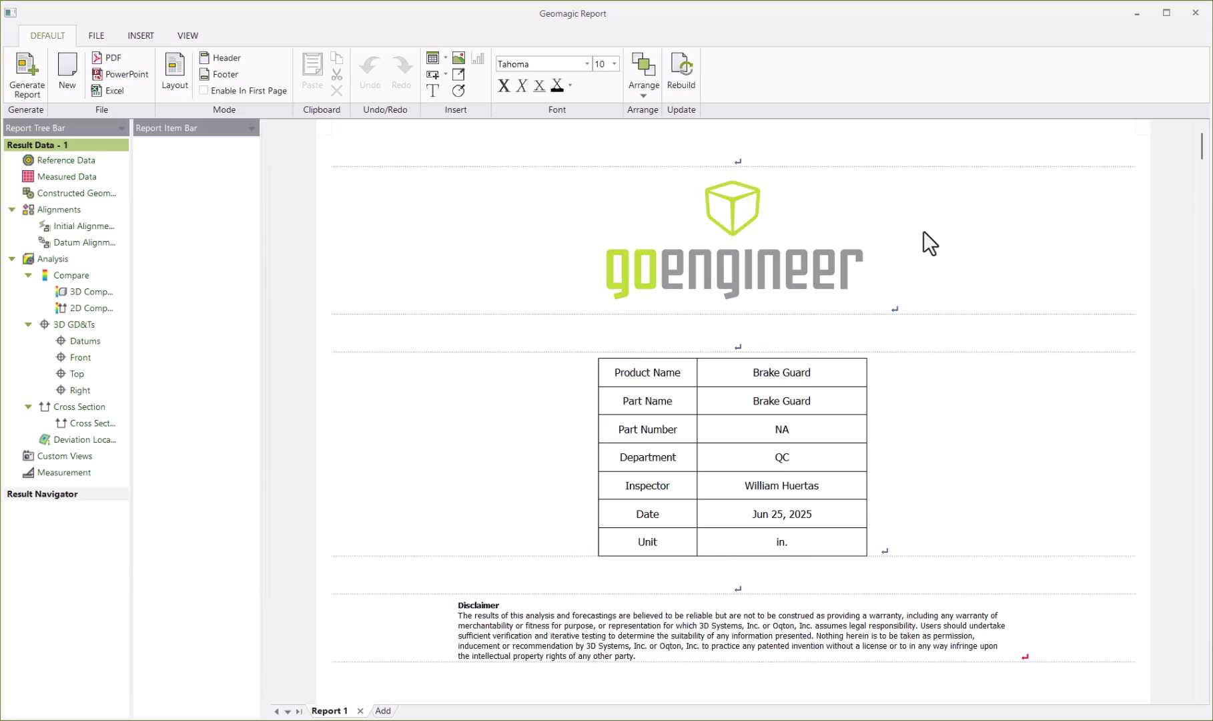
pyautogui.scroll(-3, 923, 233)
pyautogui.scroll(-3, 923, 232)
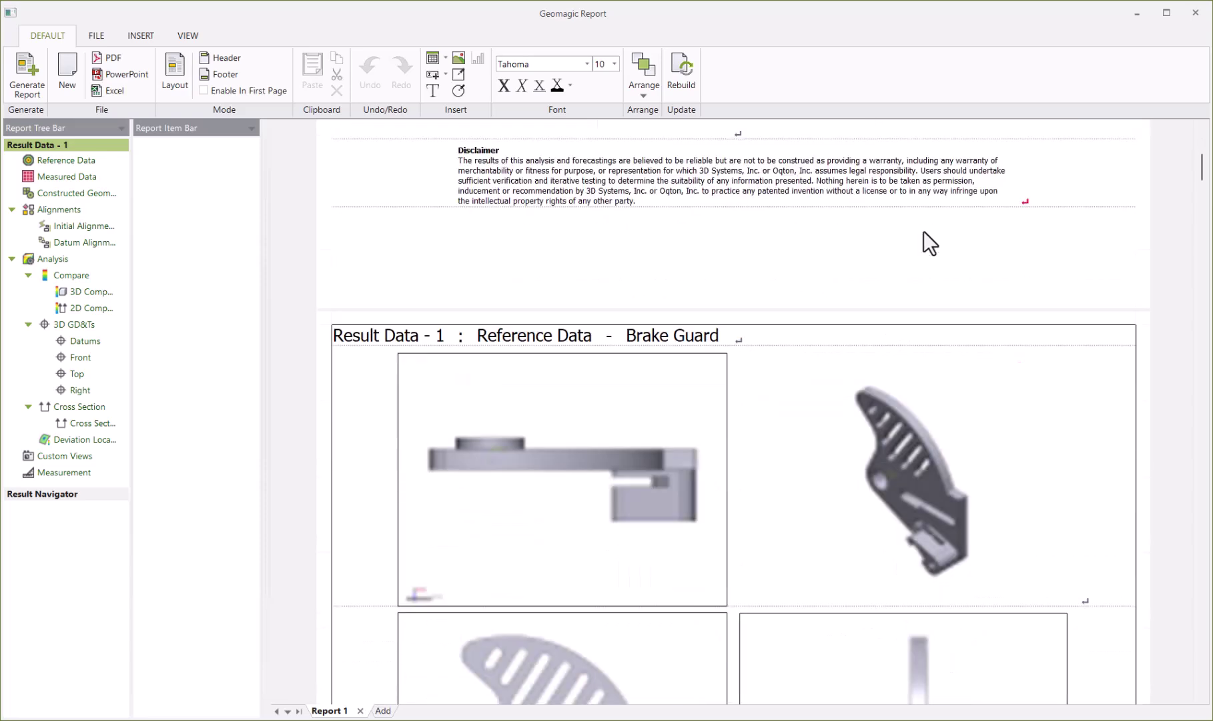
pyautogui.scroll(-5, 923, 232)
pyautogui.scroll(-3, 923, 231)
pyautogui.scroll(-4, 923, 232)
pyautogui.scroll(-1, 923, 231)
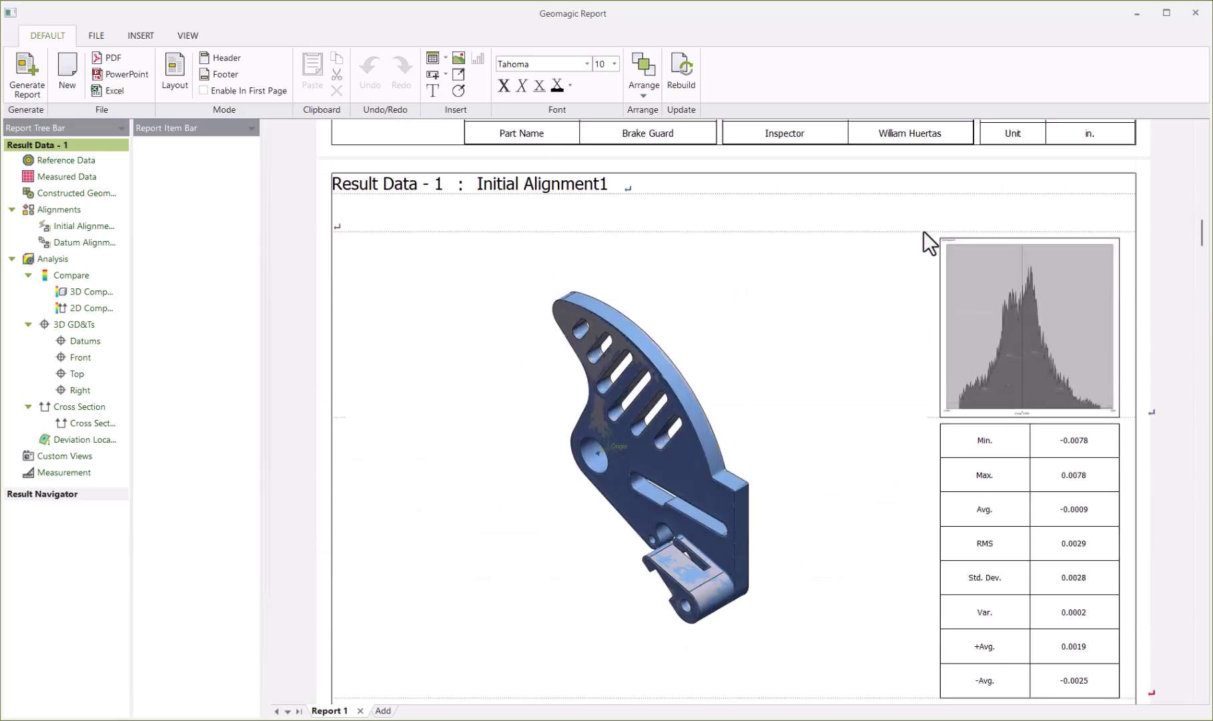
pyautogui.scroll(-3, 923, 232)
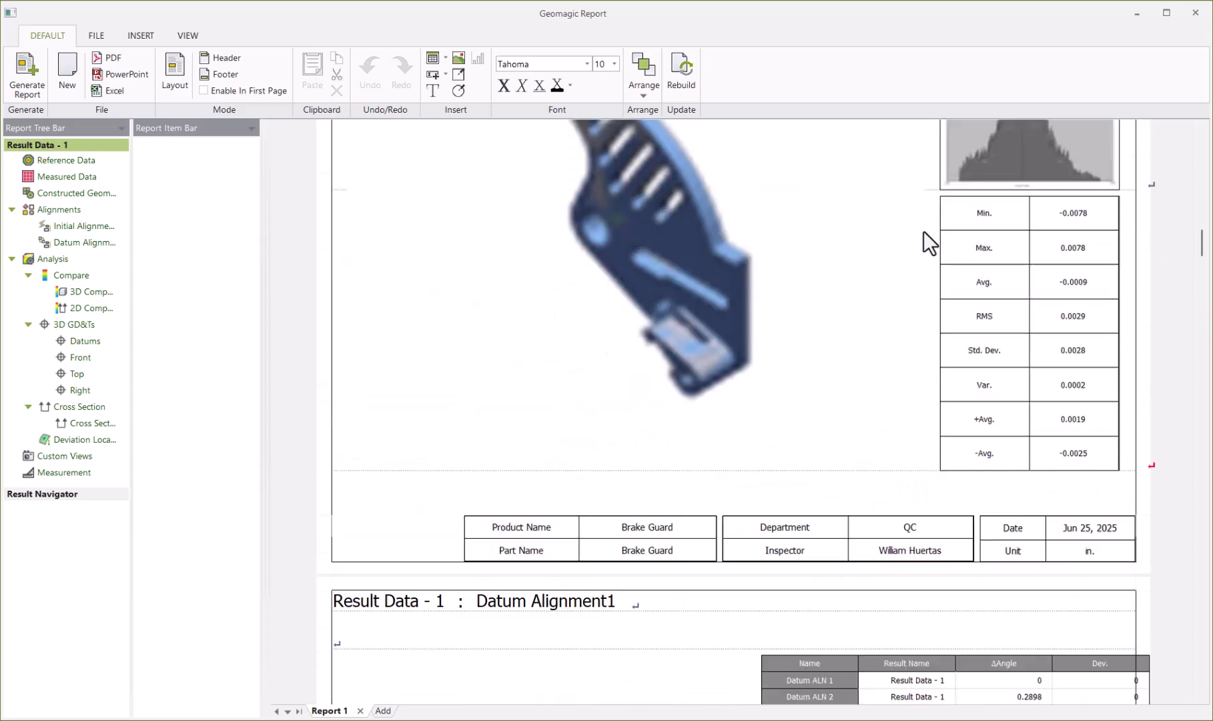
pyautogui.scroll(-4, 923, 231)
pyautogui.scroll(-3, 923, 231)
pyautogui.scroll(-5, 924, 232)
pyautogui.scroll(-2, 923, 232)
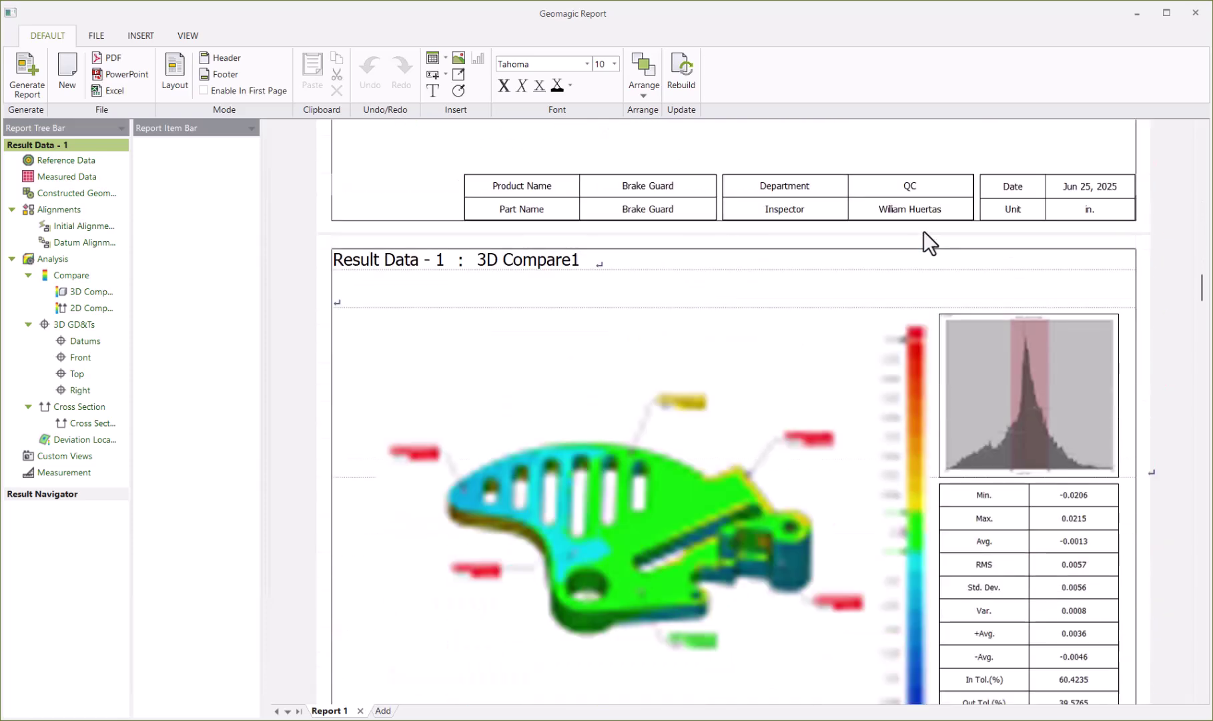
pyautogui.scroll(-3, 923, 232)
pyautogui.scroll(-3, 924, 233)
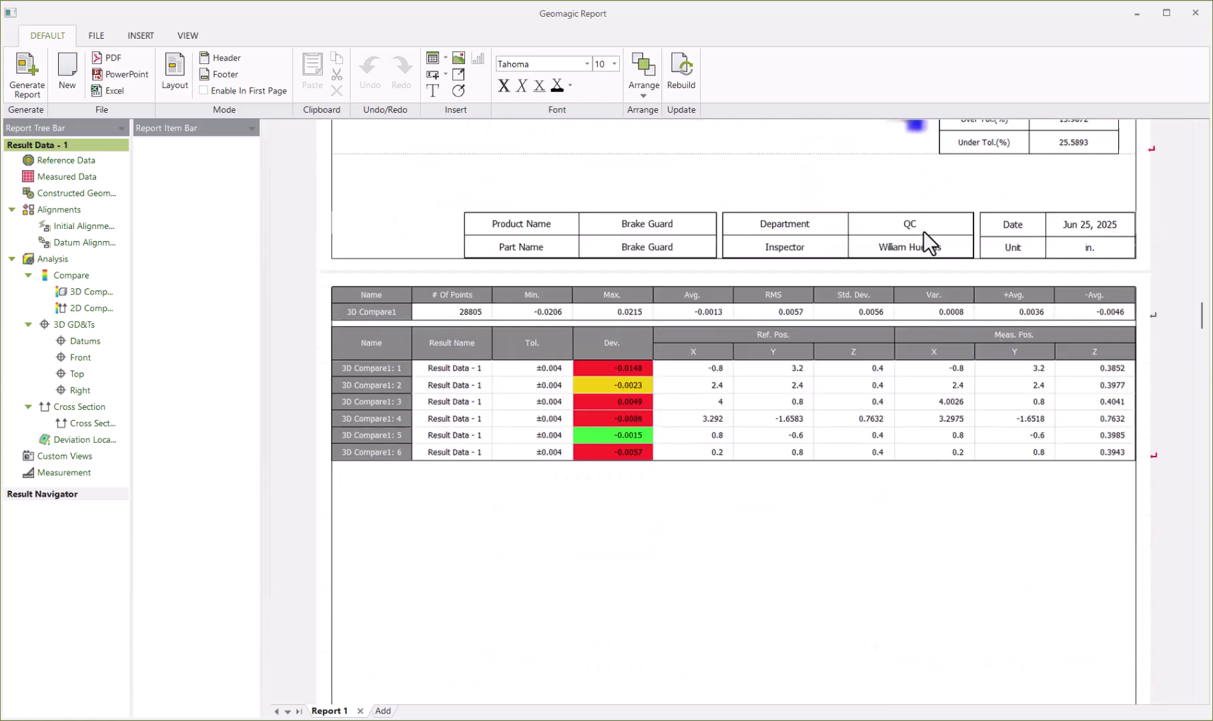
pyautogui.scroll(-3, 923, 233)
pyautogui.scroll(-2, 924, 232)
pyautogui.scroll(-2, 923, 232)
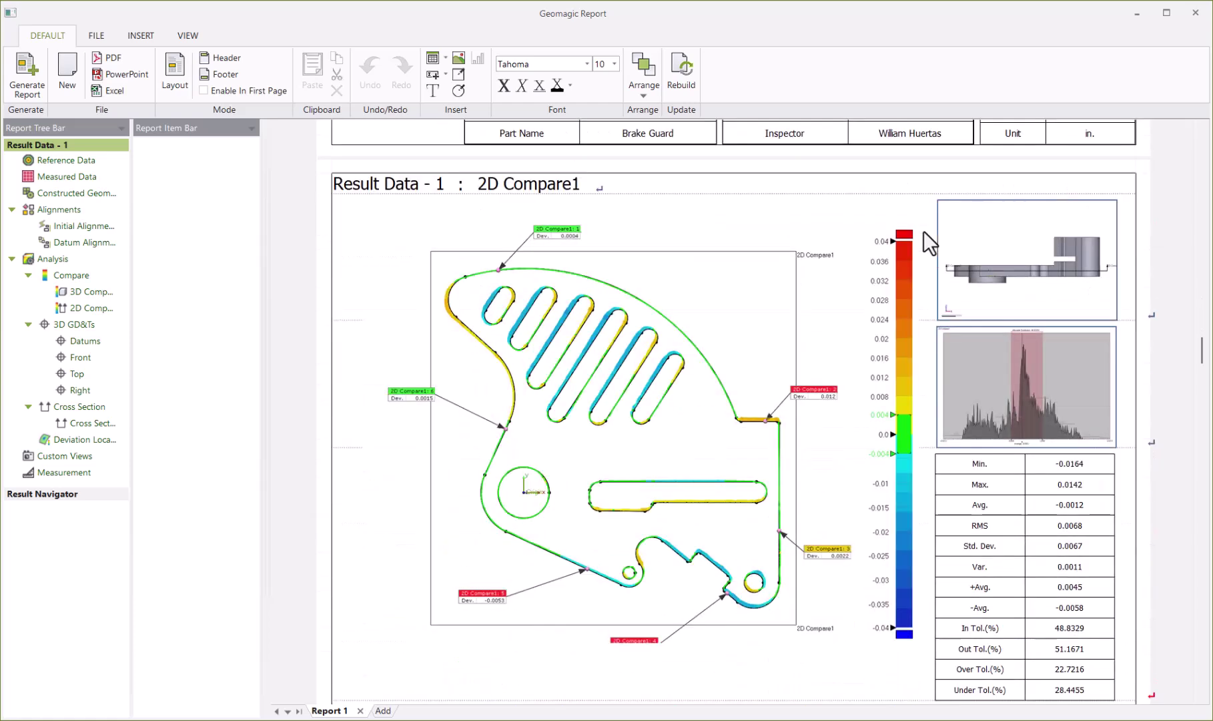
pyautogui.scroll(-3, 923, 232)
pyautogui.scroll(-3, 923, 230)
pyautogui.scroll(-3, 923, 232)
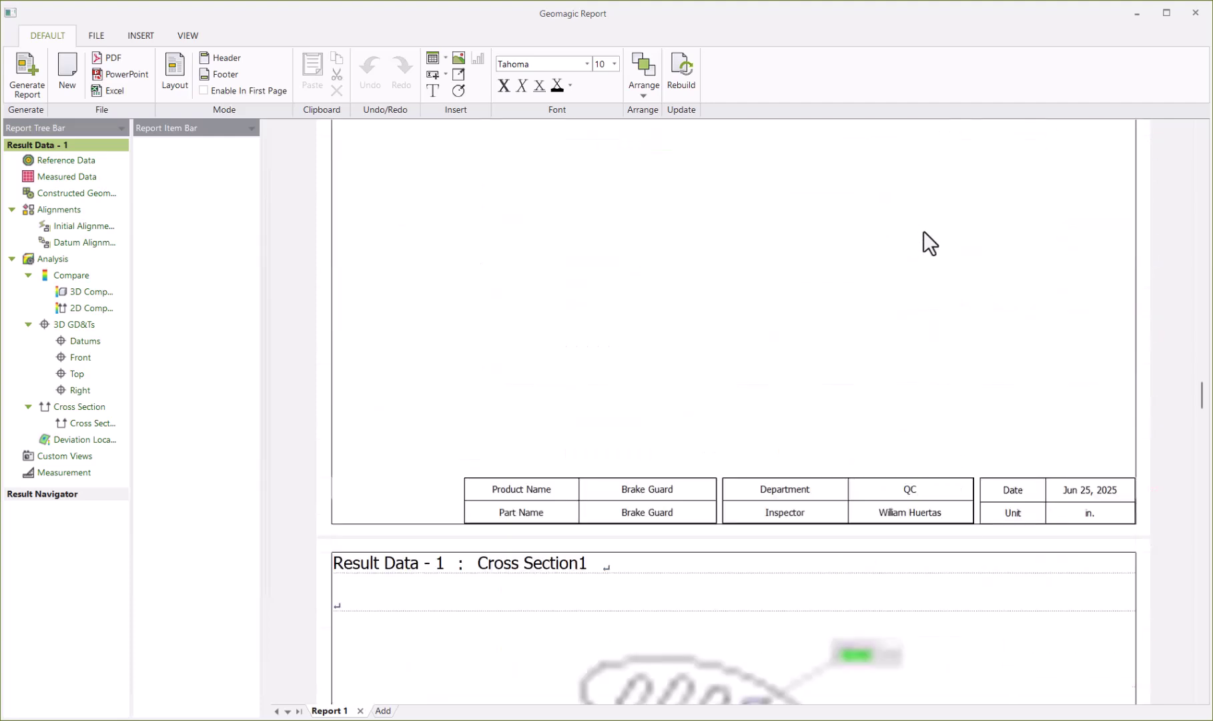
pyautogui.scroll(-3, 923, 232)
pyautogui.scroll(-1, 924, 232)
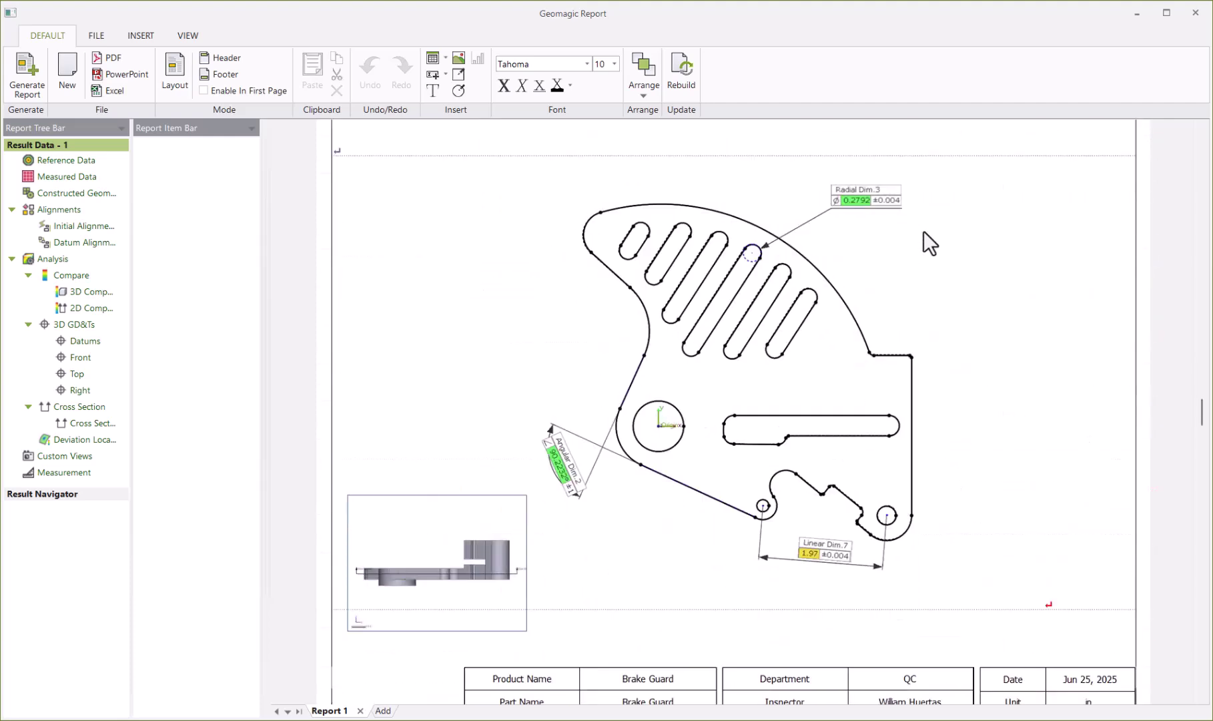
pyautogui.scroll(-2, 924, 232)
pyautogui.scroll(-3, 924, 231)
pyautogui.scroll(-3, 923, 231)
pyautogui.scroll(-2, 923, 231)
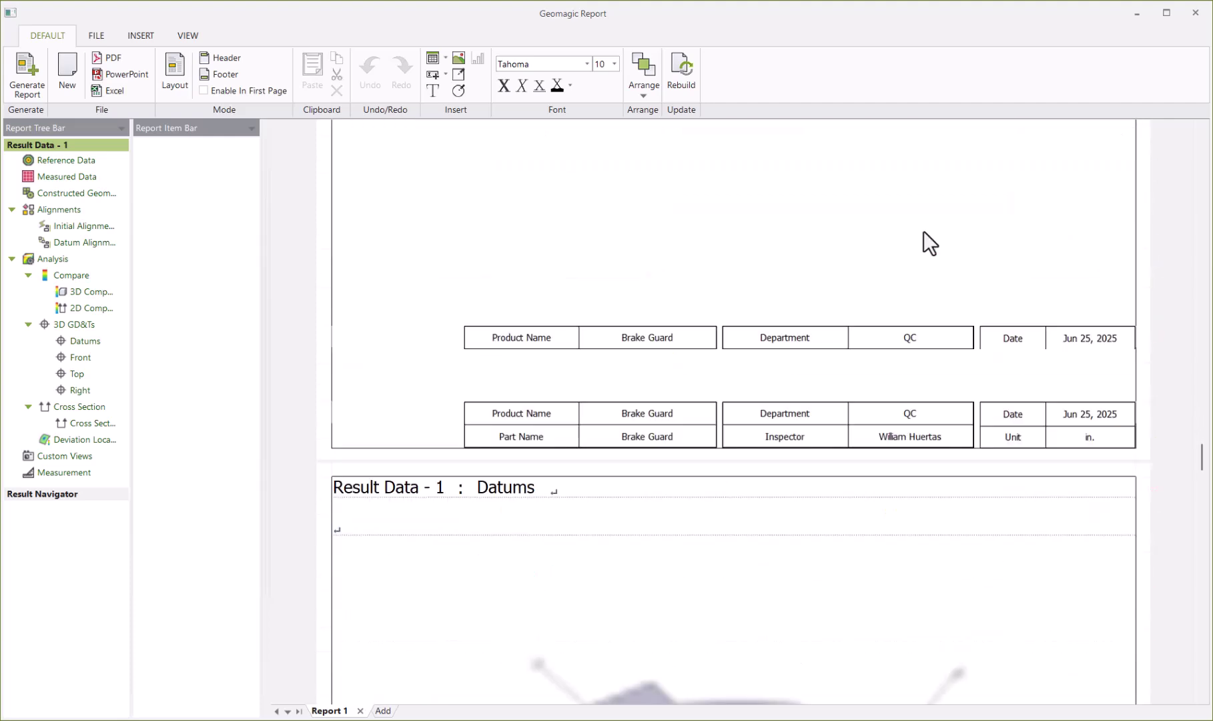
pyautogui.scroll(-5, 923, 231)
pyautogui.scroll(-3, 924, 231)
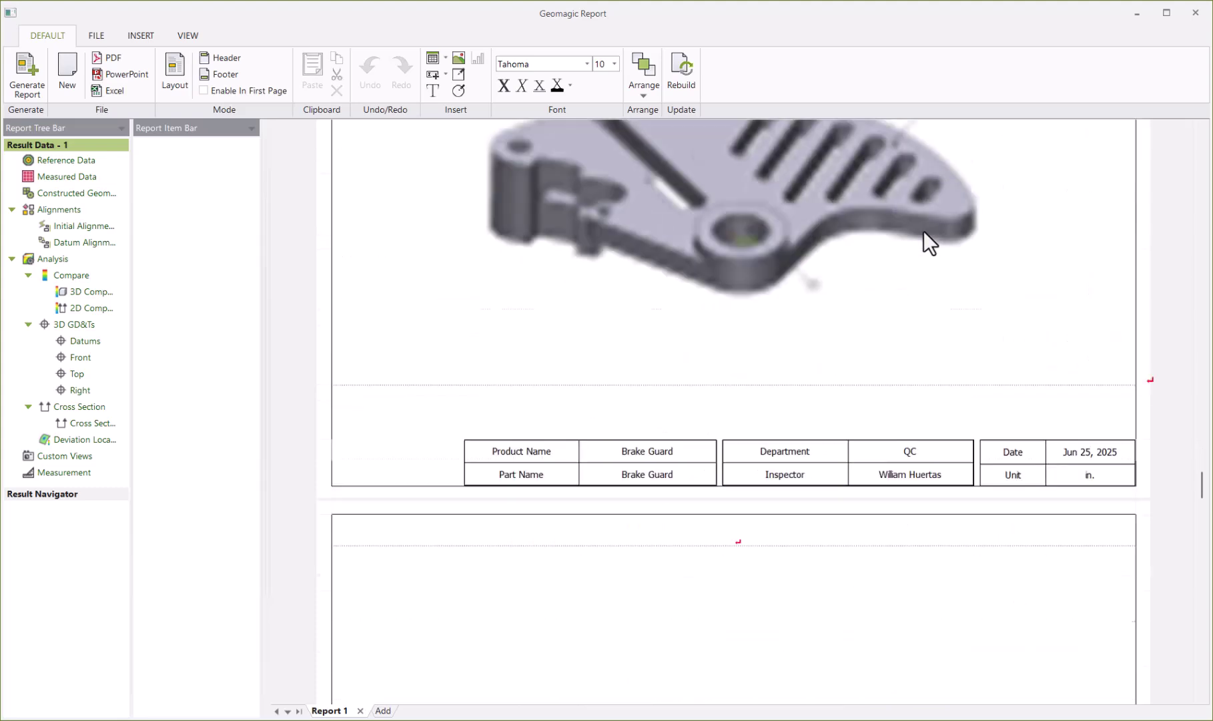
pyautogui.scroll(-4, 923, 231)
pyautogui.scroll(-4, 923, 231)
pyautogui.scroll(-5, 924, 232)
pyautogui.scroll(-2, 924, 232)
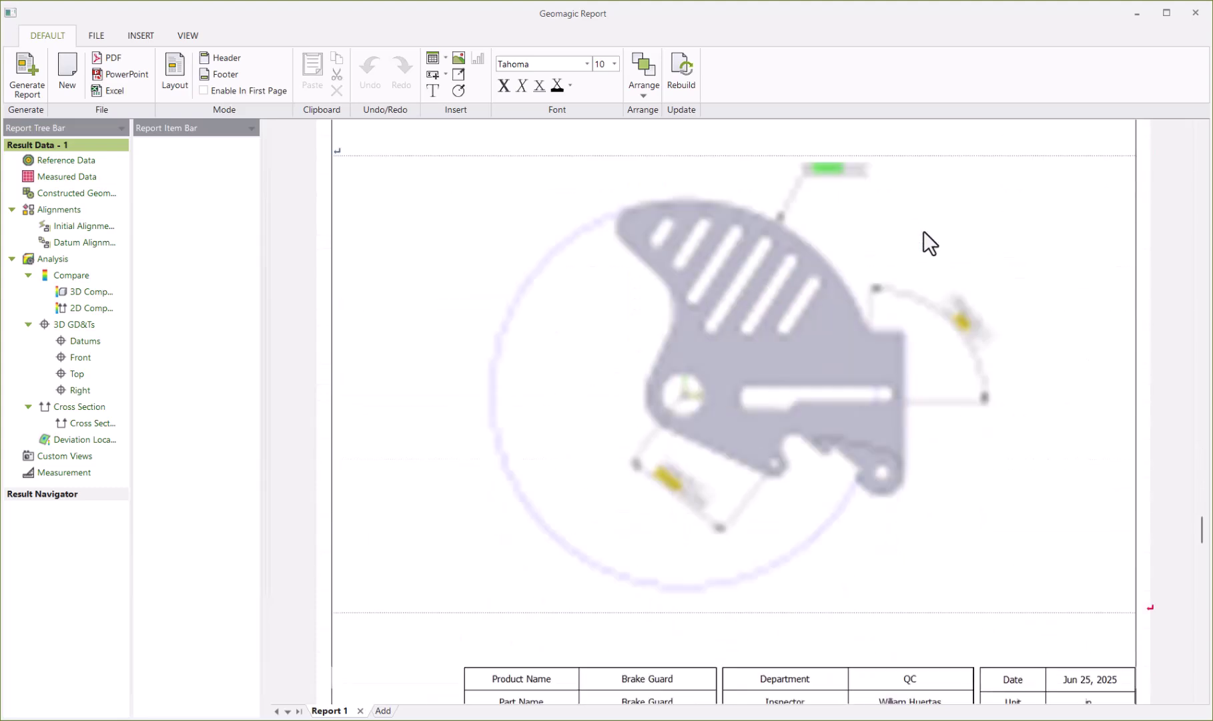
pyautogui.scroll(-2, 923, 232)
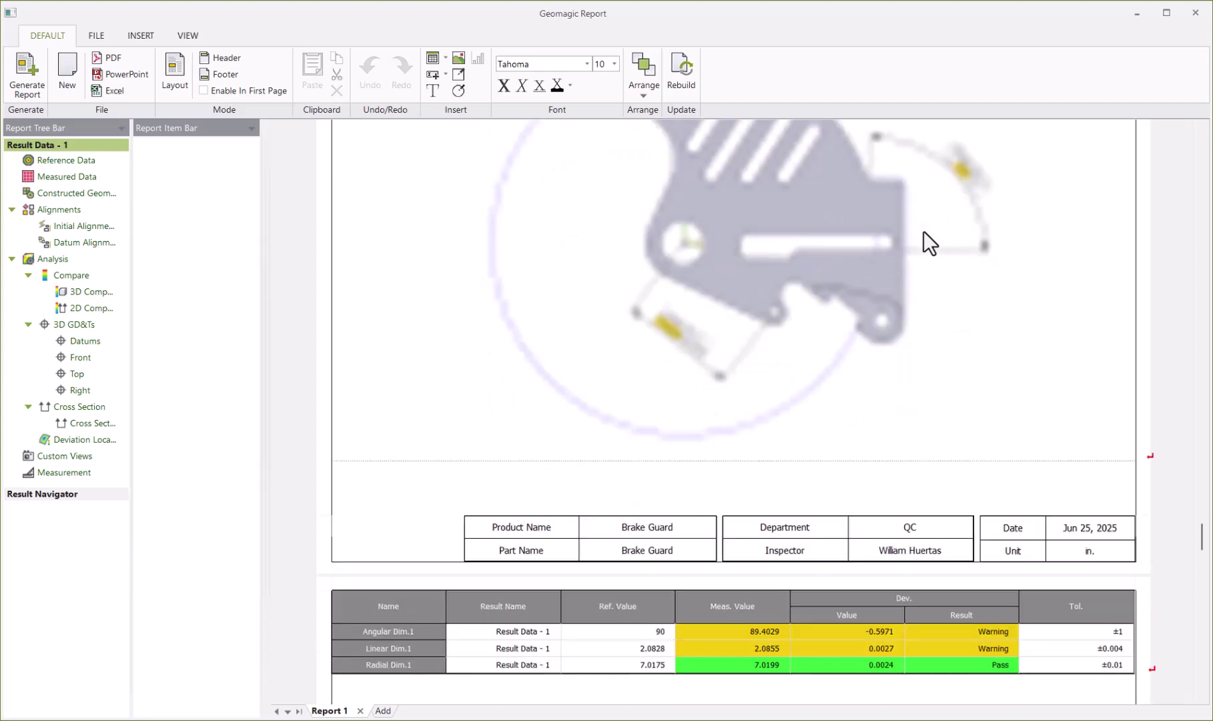
pyautogui.scroll(-4, 924, 231)
pyautogui.scroll(-1, 923, 231)
pyautogui.scroll(-5, 923, 231)
pyautogui.scroll(-1, 924, 241)
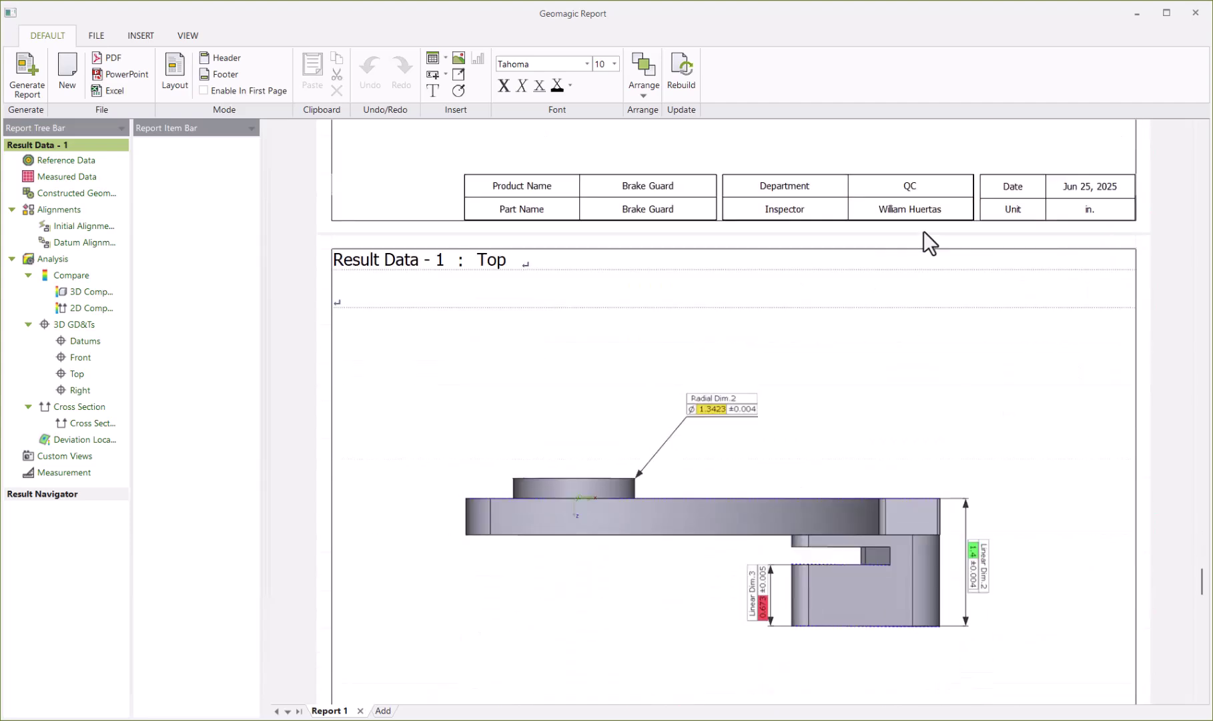
pyautogui.scroll(-5, 923, 231)
pyautogui.scroll(-2, 924, 231)
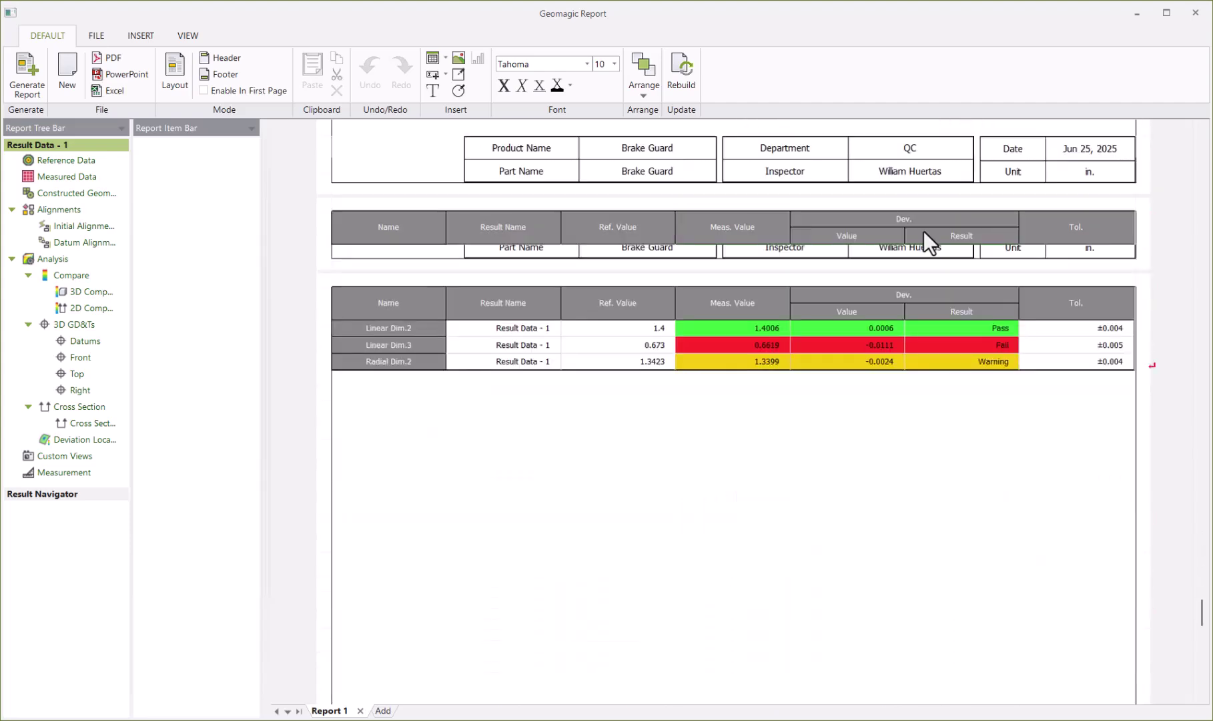
pyautogui.scroll(-1, 923, 232)
pyautogui.scroll(-3, 923, 232)
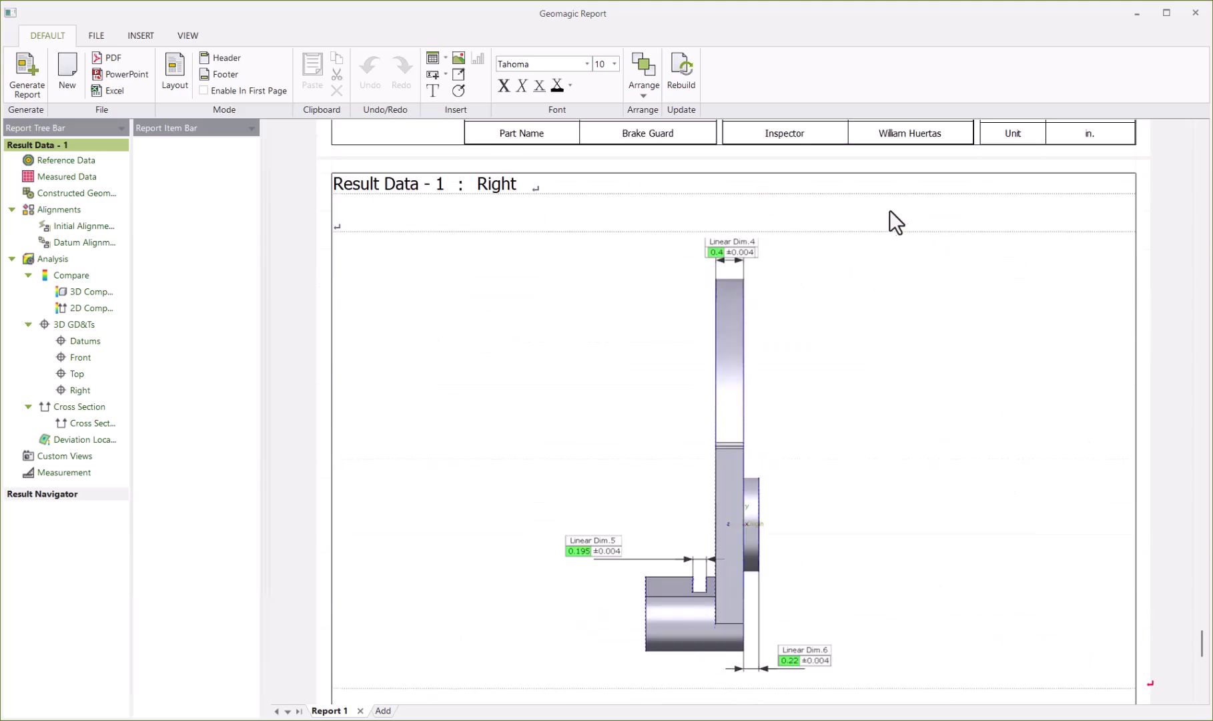
# Close Geomagic Report and open Tools > Batch Process from the Control X menu.
pyautogui.hotkey('alt', 'F4')
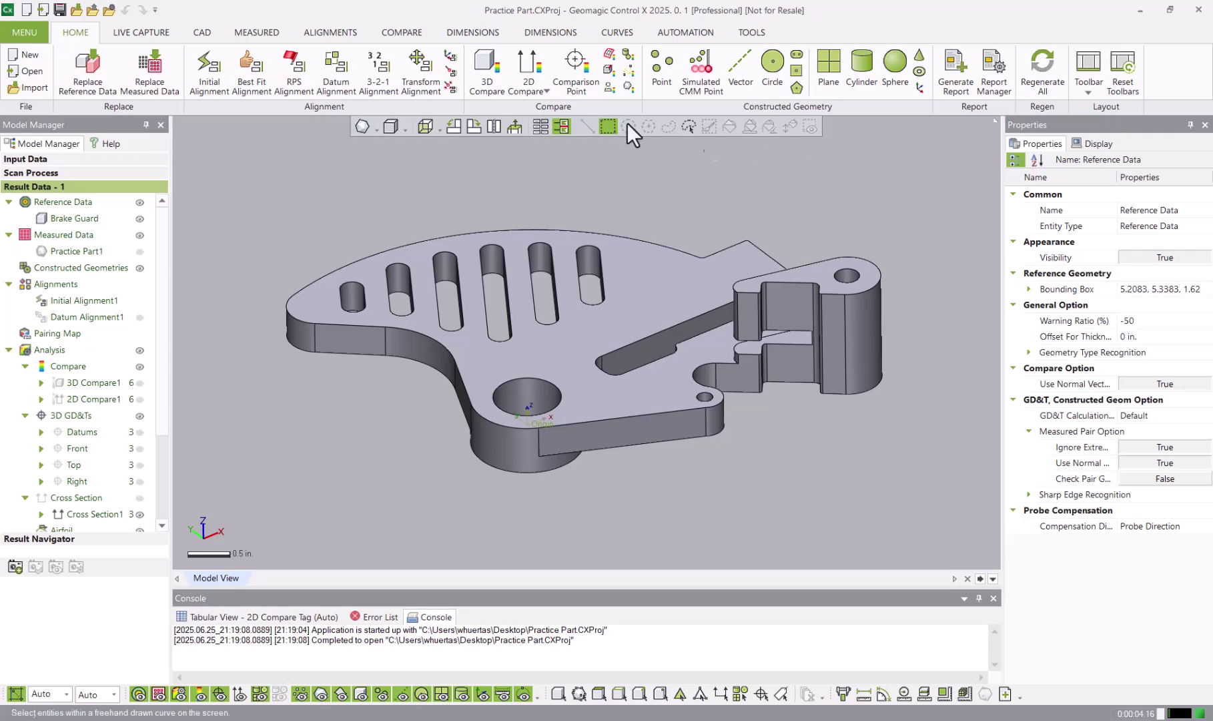
pyautogui.click(20, 32)
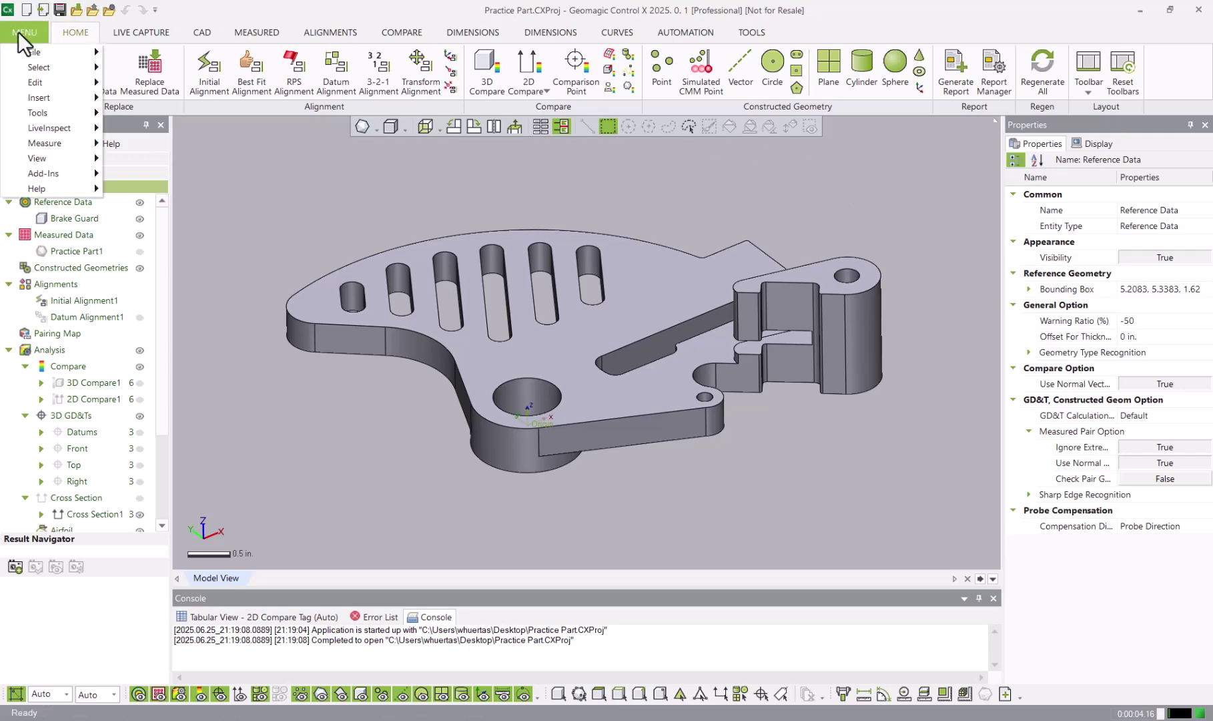
pyautogui.moveTo(47, 112)
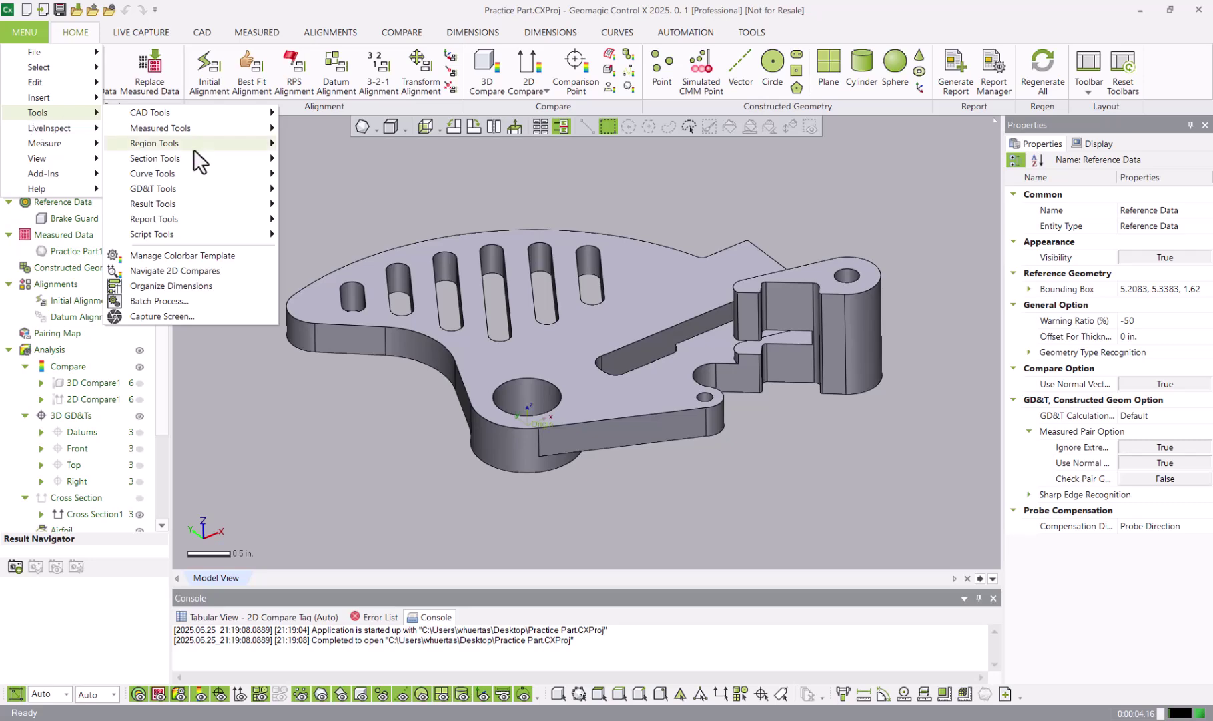
pyautogui.click(158, 301)
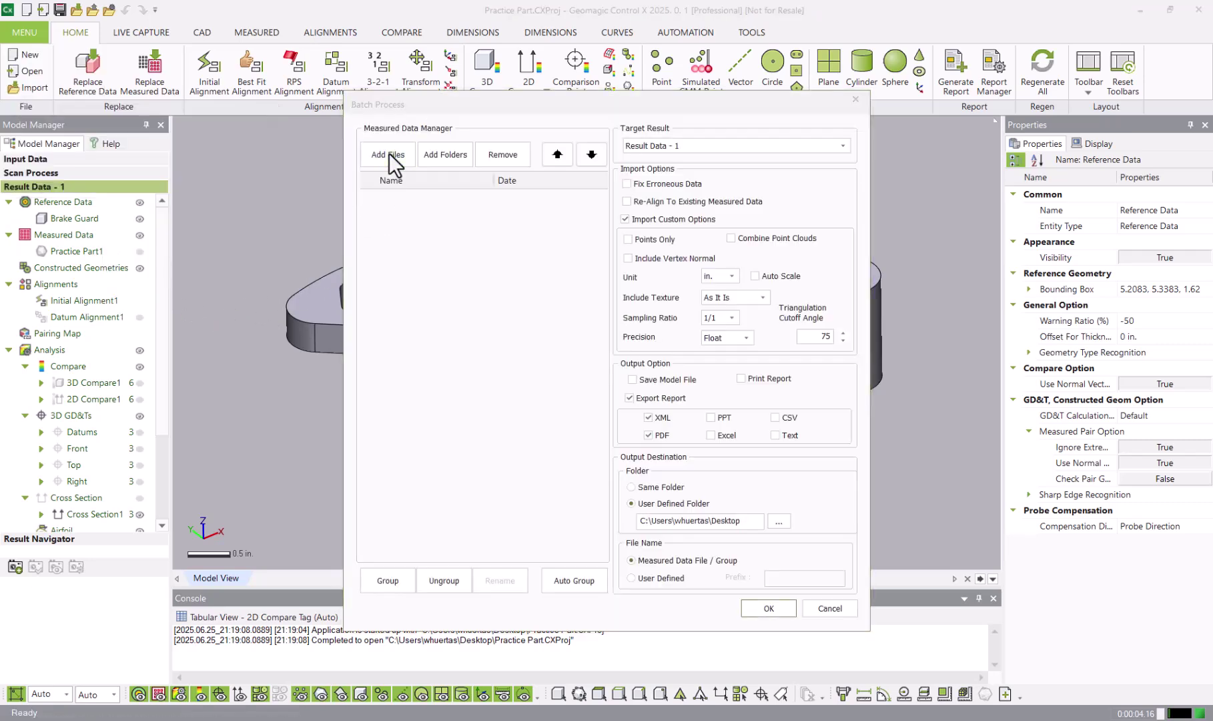
# Add the four scan files Practice Part2–Part5 .stl to the batch list.
pyautogui.click(388, 153)
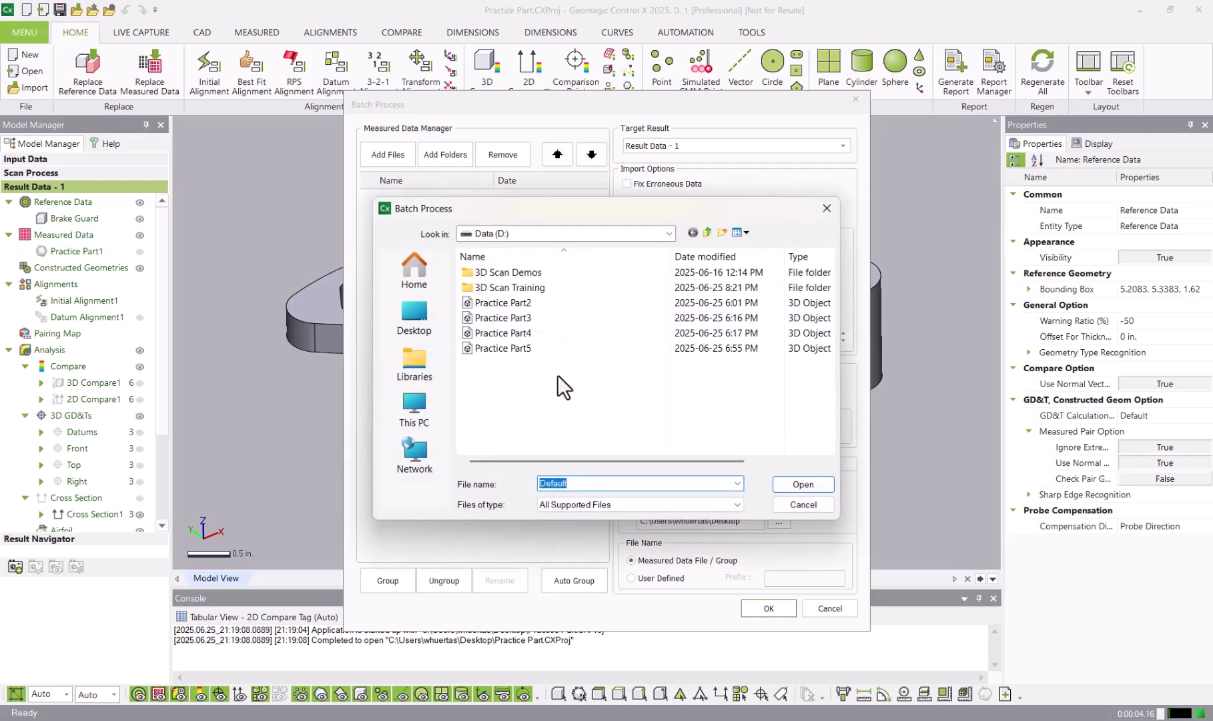
pyautogui.moveTo(557, 375); pyautogui.dragTo(474, 298)
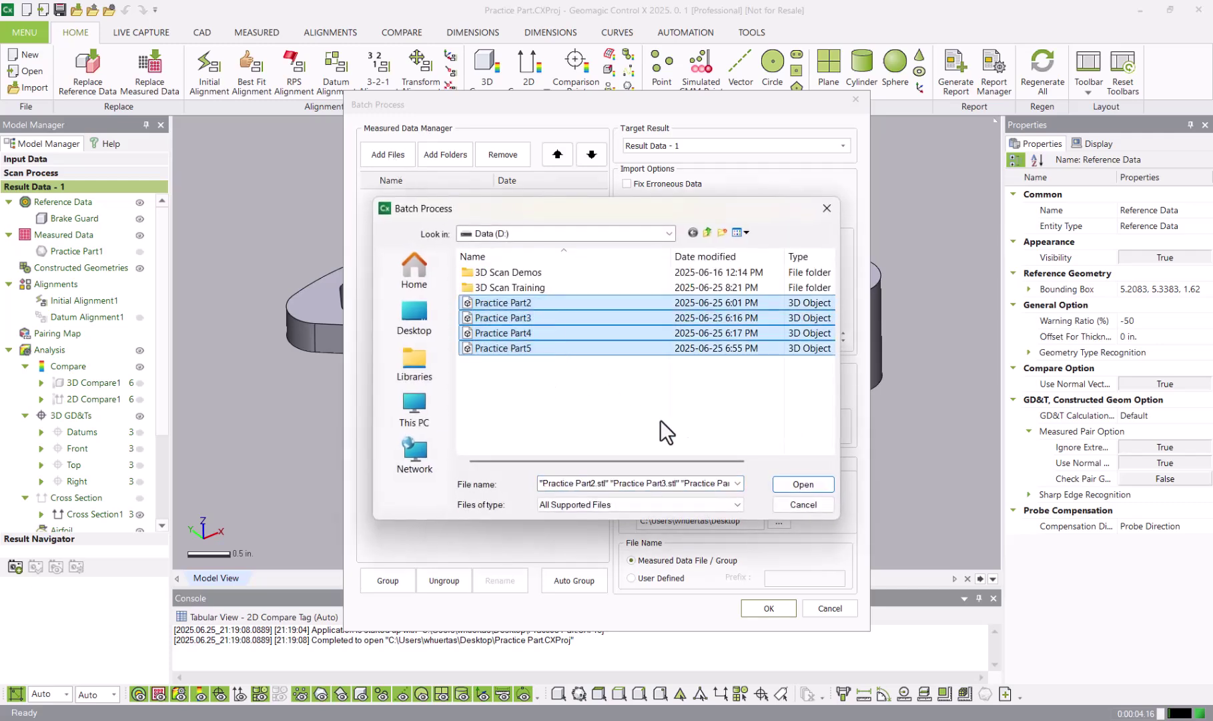
pyautogui.click(802, 486)
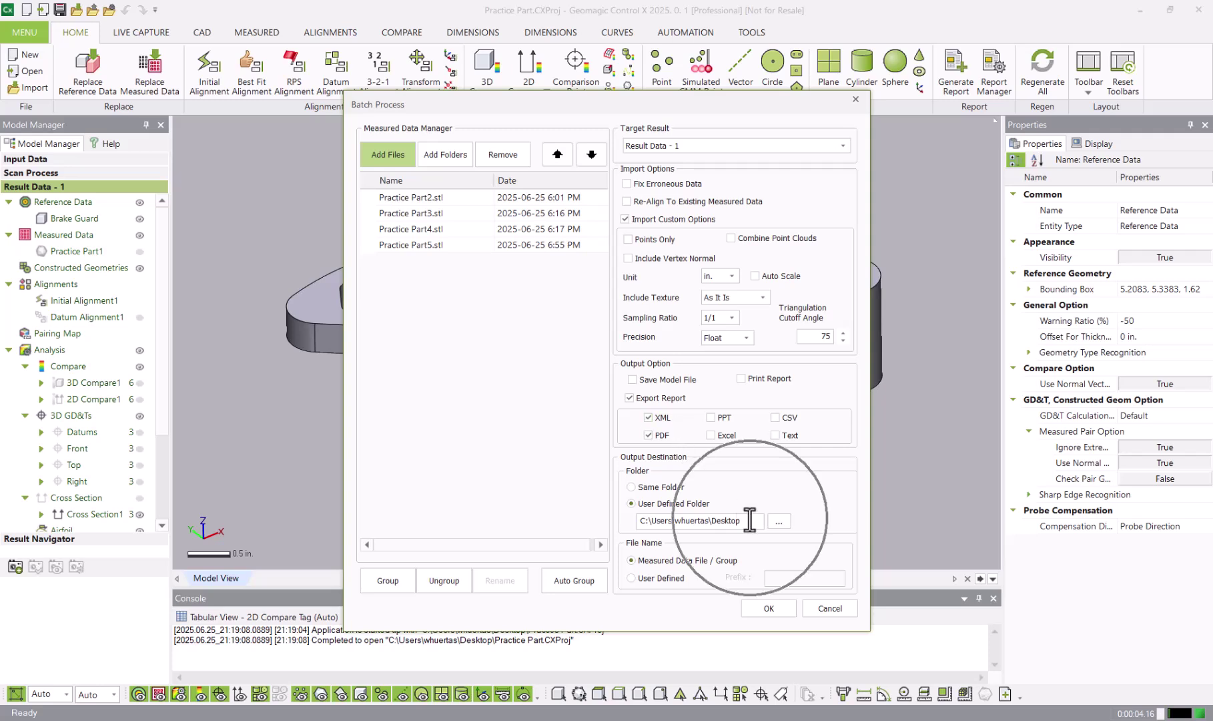
# Confirm the Batch Process dialog with OK to start inspecting the four scans.
pyautogui.click(764, 604)
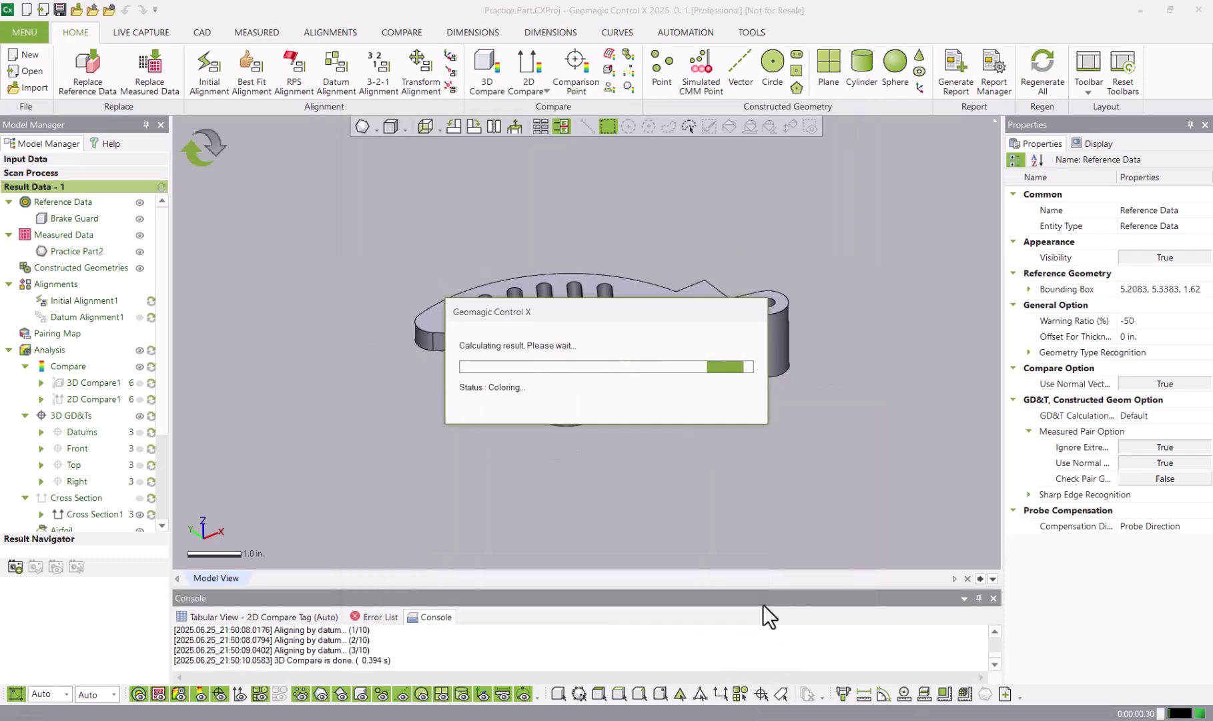